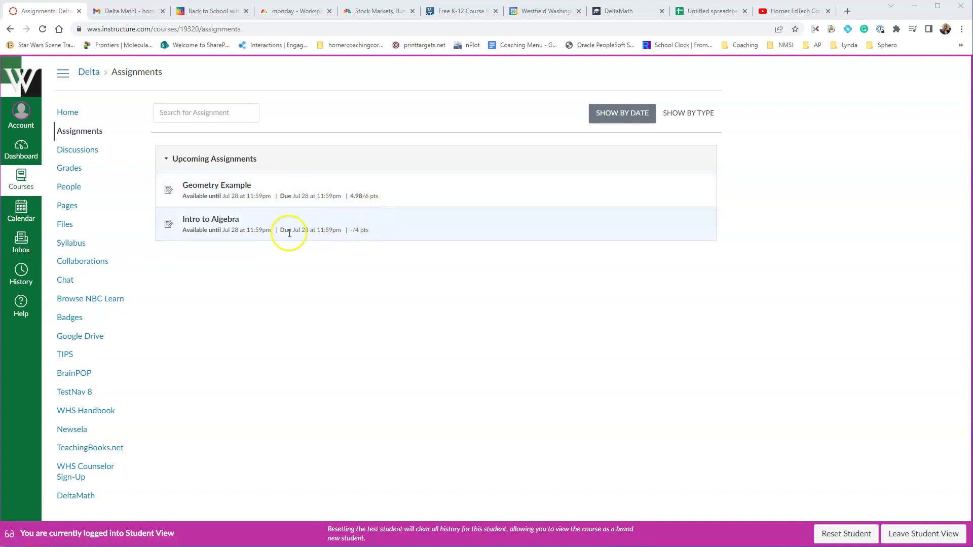
# Step: Open the Intro to Algebra assignment from the Canvas Assignments page
pyautogui.click(215, 223)
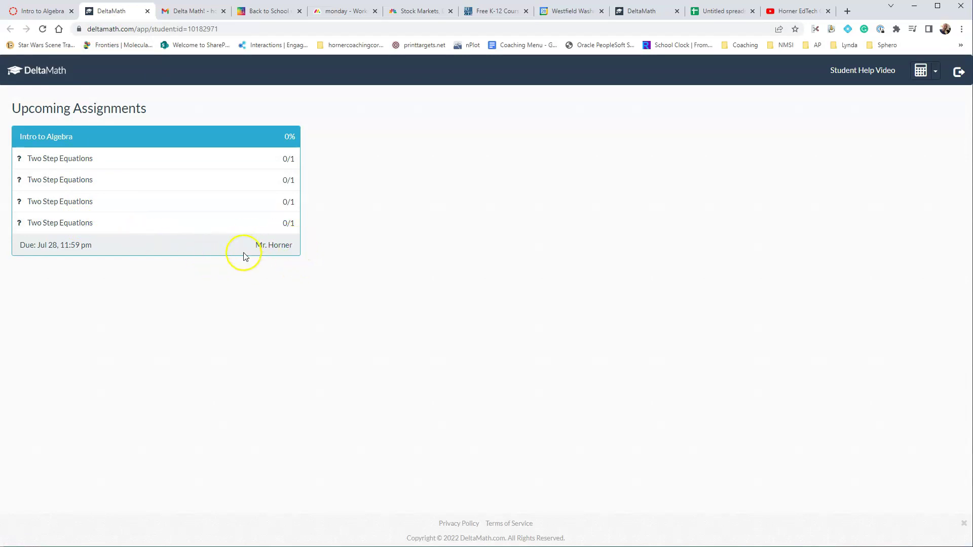
# Step: Open the 33 − 4a = 73 problem, then briefly play and hide its help video
pyautogui.click(72, 158)
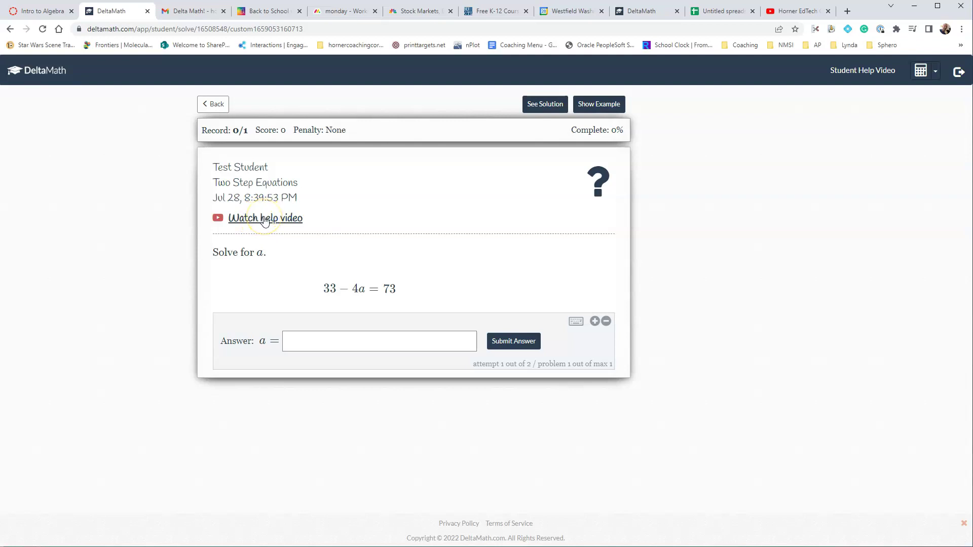
pyautogui.click(265, 221)
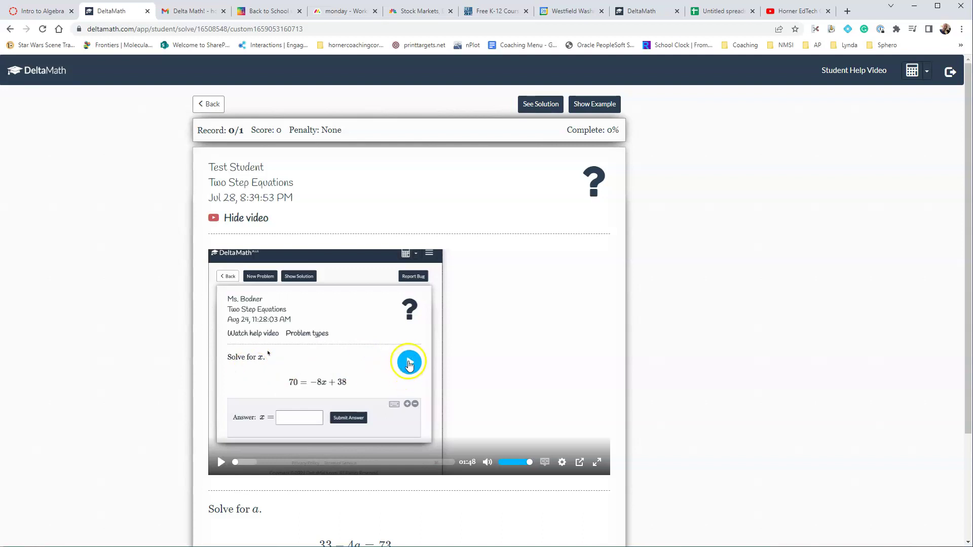
pyautogui.click(403, 368)
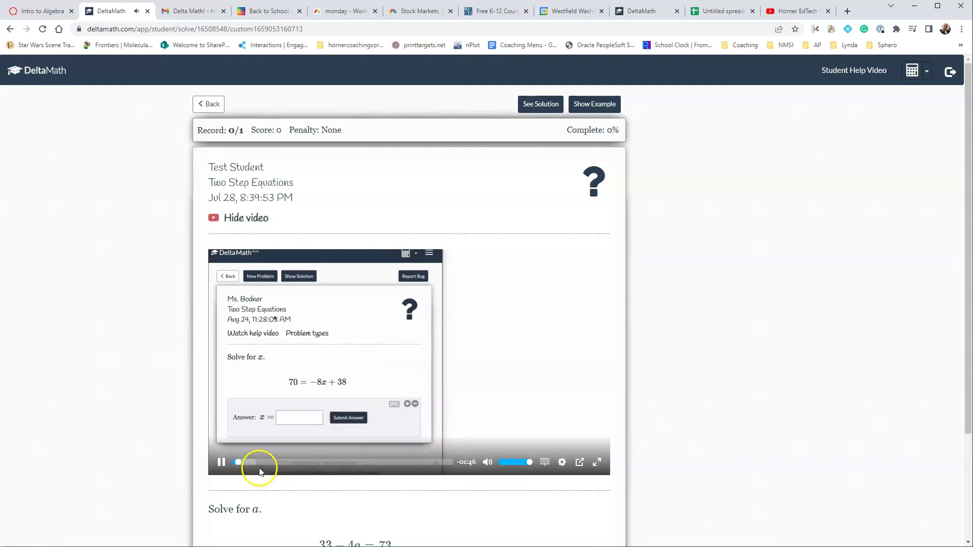
pyautogui.click(222, 462)
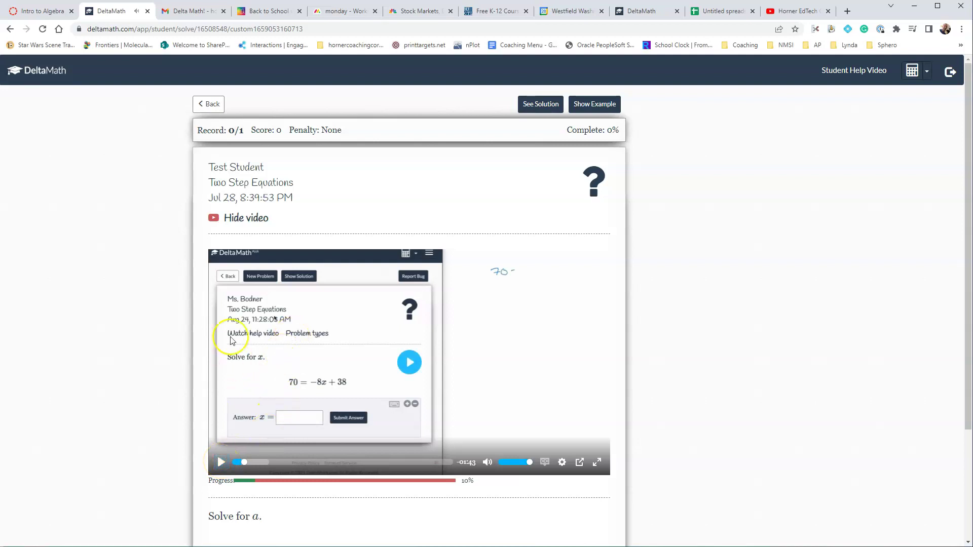
pyautogui.click(237, 219)
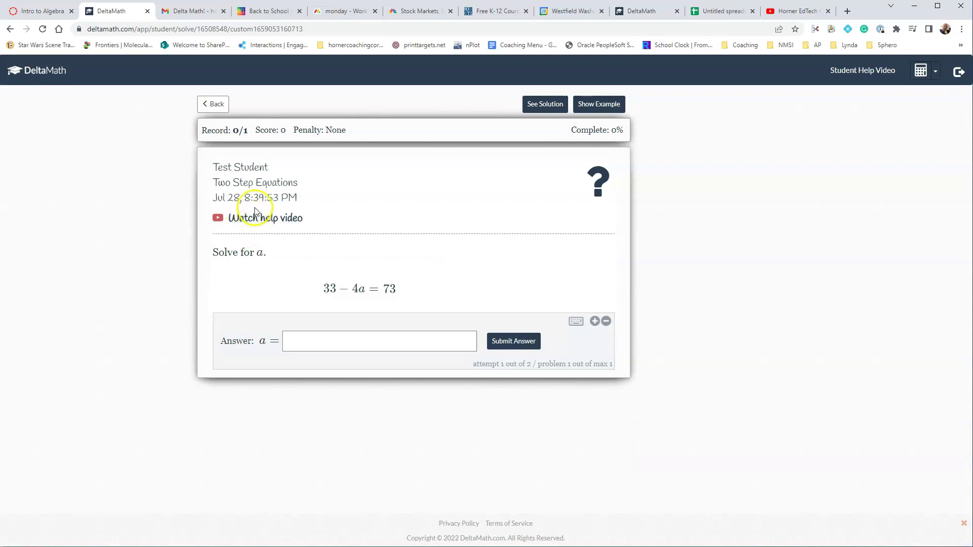
pyautogui.click(548, 109)
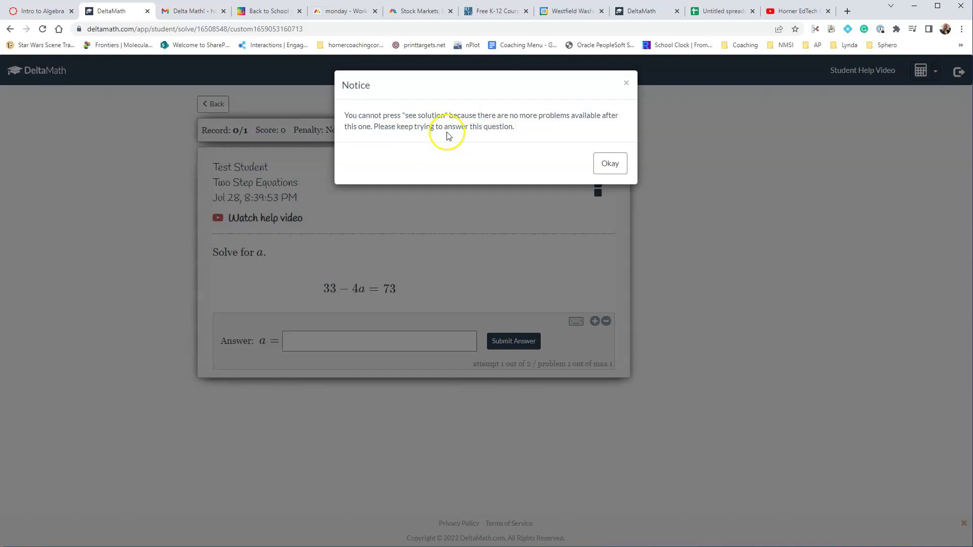
pyautogui.click(609, 164)
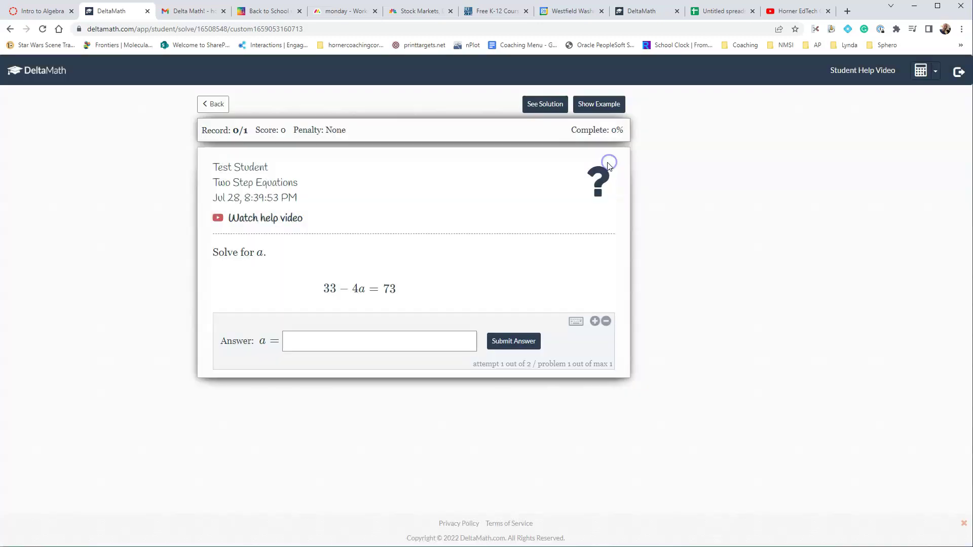
pyautogui.click(603, 106)
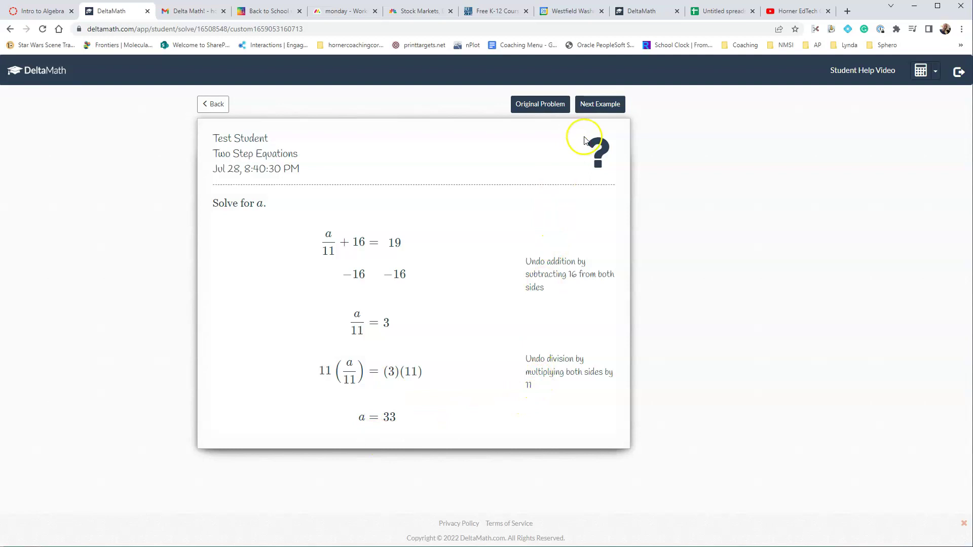
pyautogui.click(601, 104)
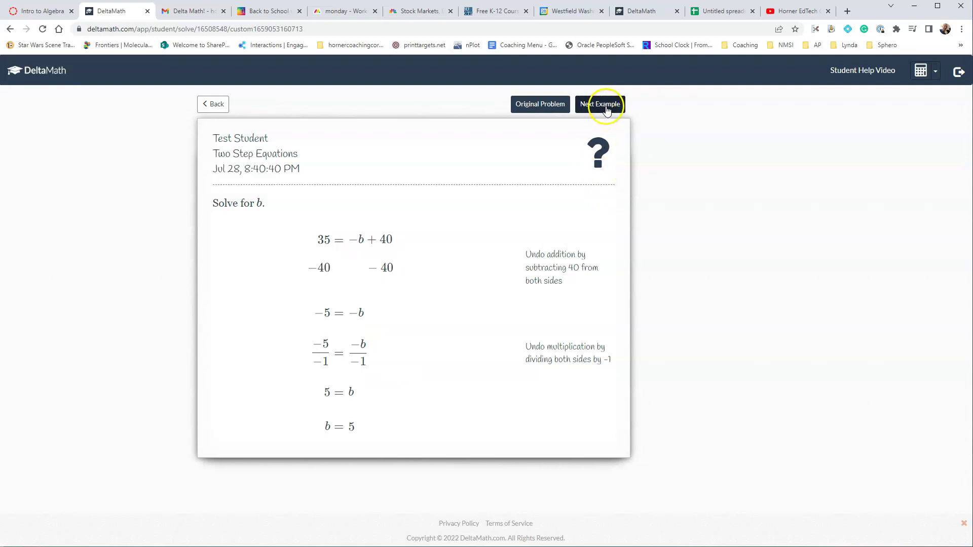
pyautogui.click(604, 106)
pyautogui.click(606, 107)
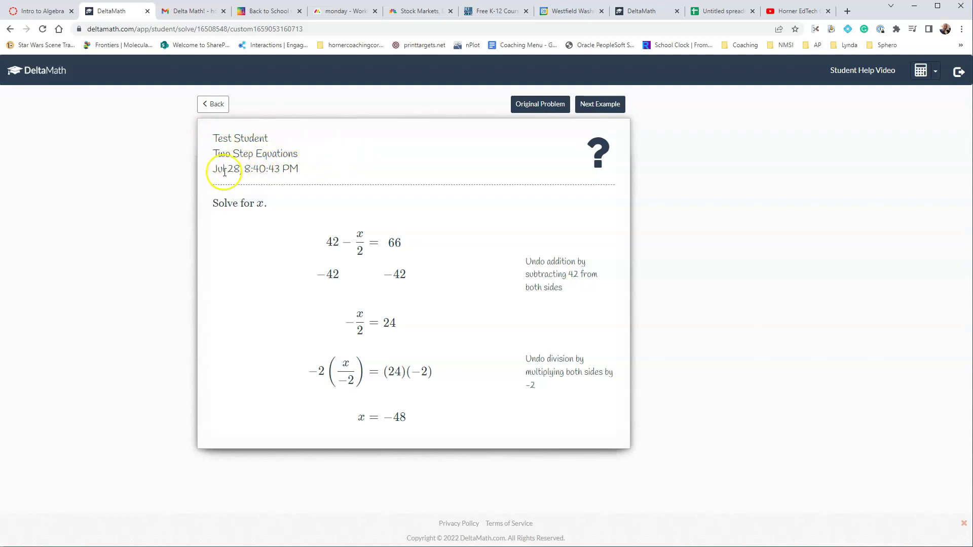
# Step: Submit a = 13 for 33 − 4a = 73 and dismiss the incorrect-answer notice
pyautogui.click(533, 105)
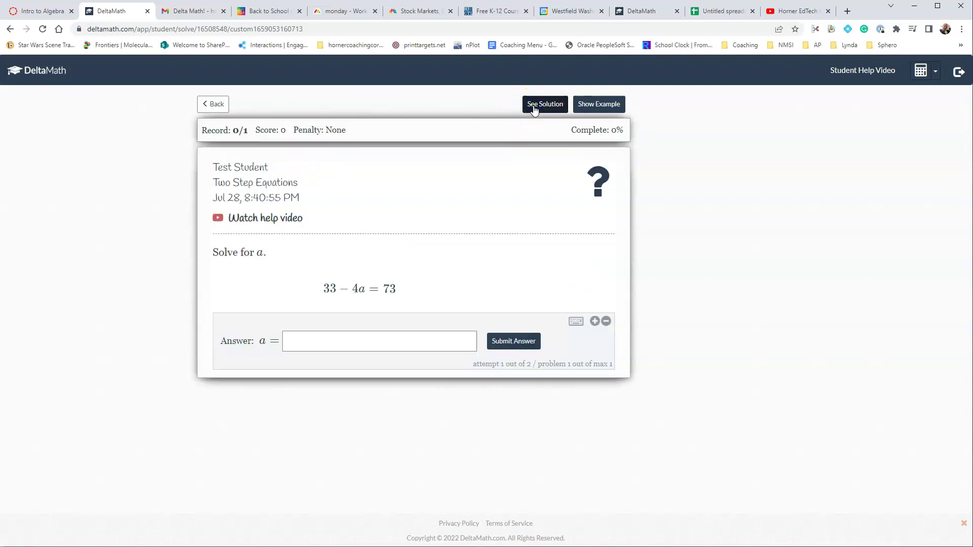
pyautogui.click(306, 341)
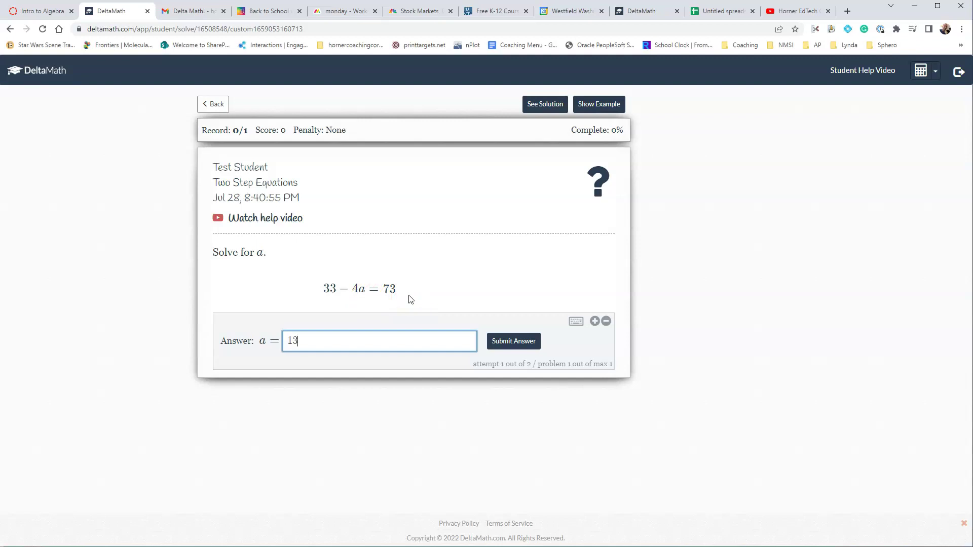
pyautogui.click(502, 339)
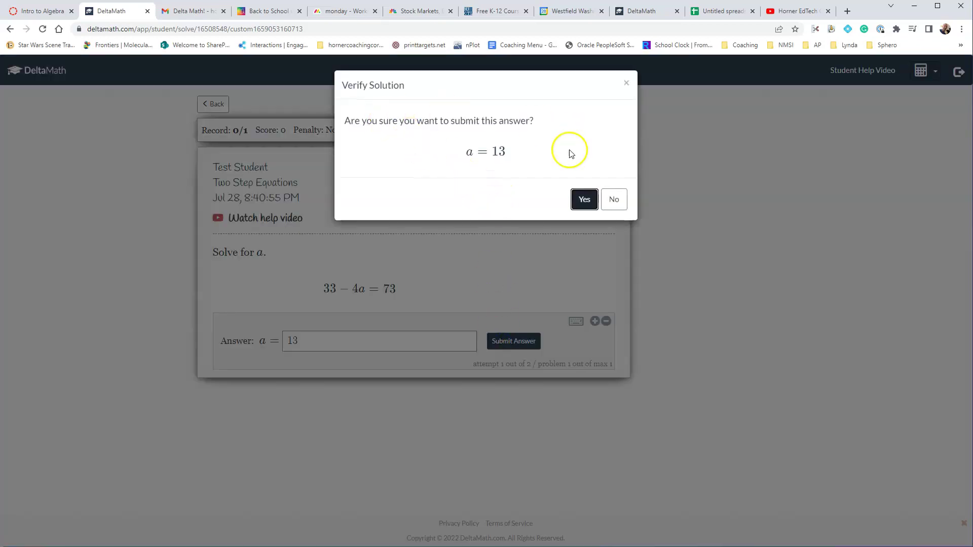
pyautogui.click(584, 200)
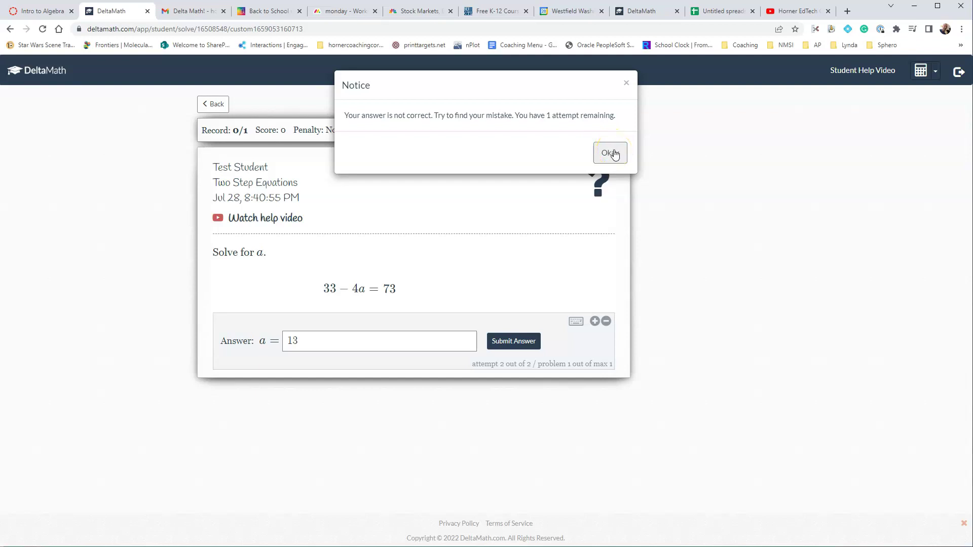
pyautogui.click(611, 153)
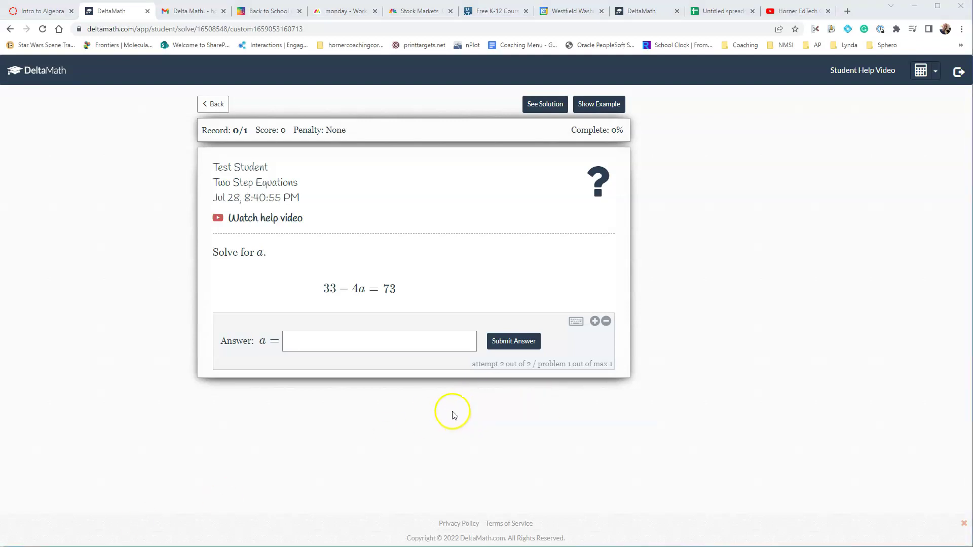
# Step: Enter −10 as the new answer for a using the on-screen math keypad
pyautogui.click(346, 342)
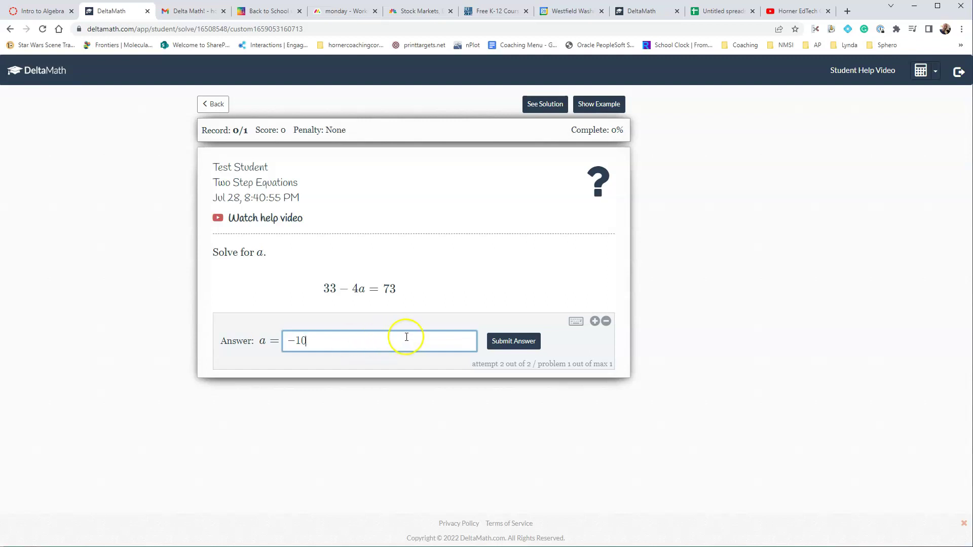
pyautogui.click(576, 323)
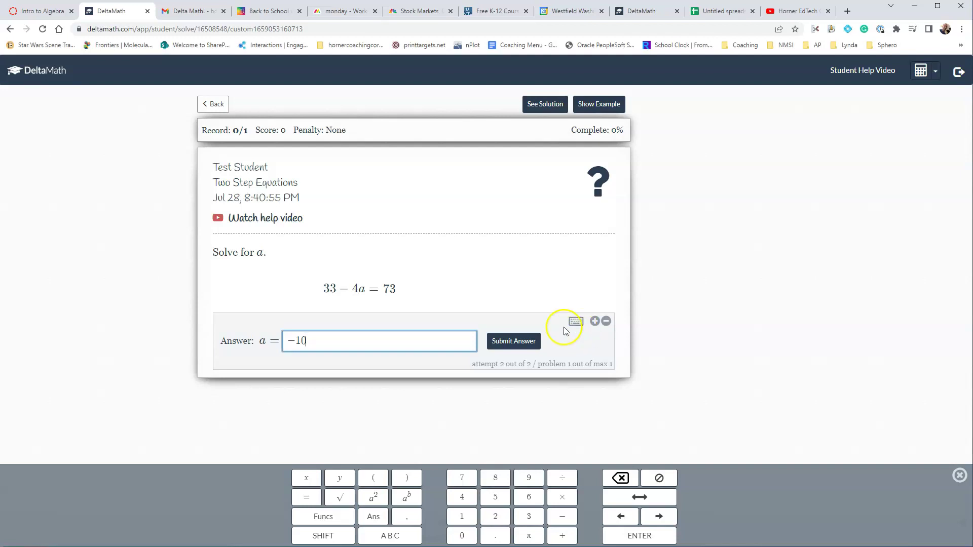
pyautogui.click(625, 478)
pyautogui.click(623, 479)
pyautogui.click(621, 480)
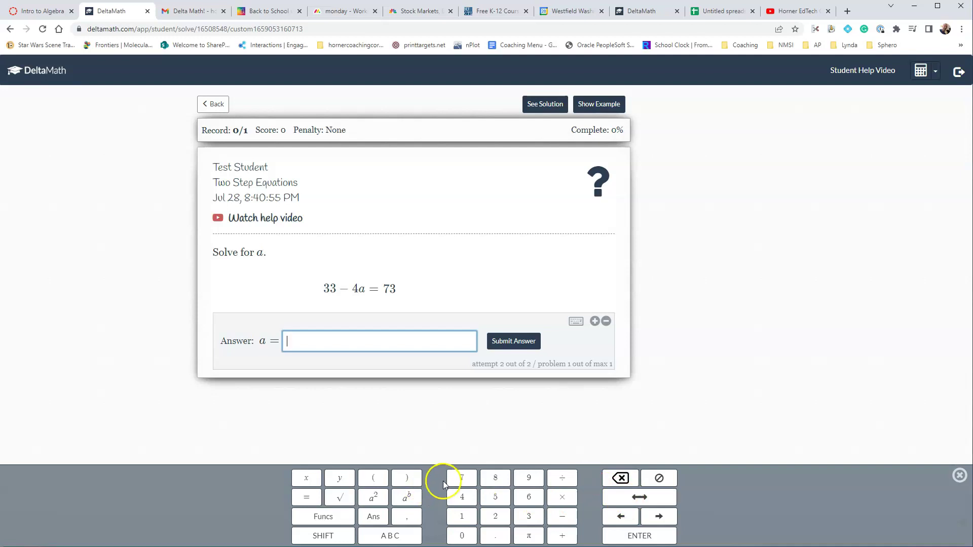
pyautogui.click(559, 516)
pyautogui.click(461, 517)
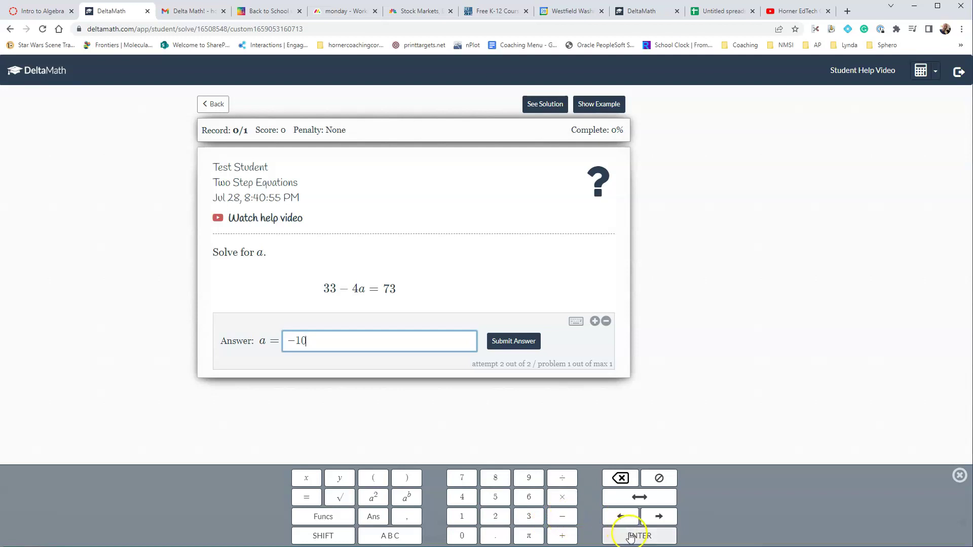
pyautogui.click(576, 321)
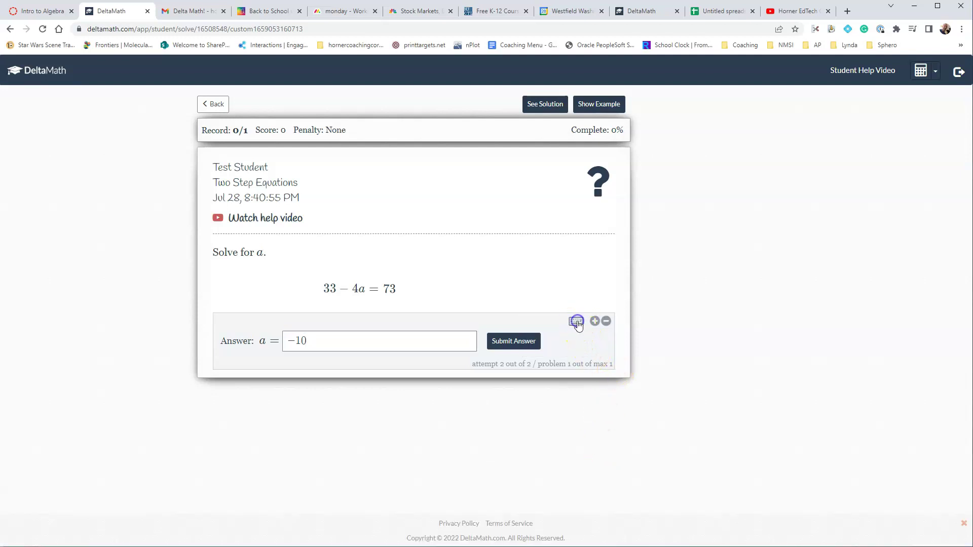
# Step: Submit and confirm a = −10, then review the worked solution
pyautogui.click(513, 341)
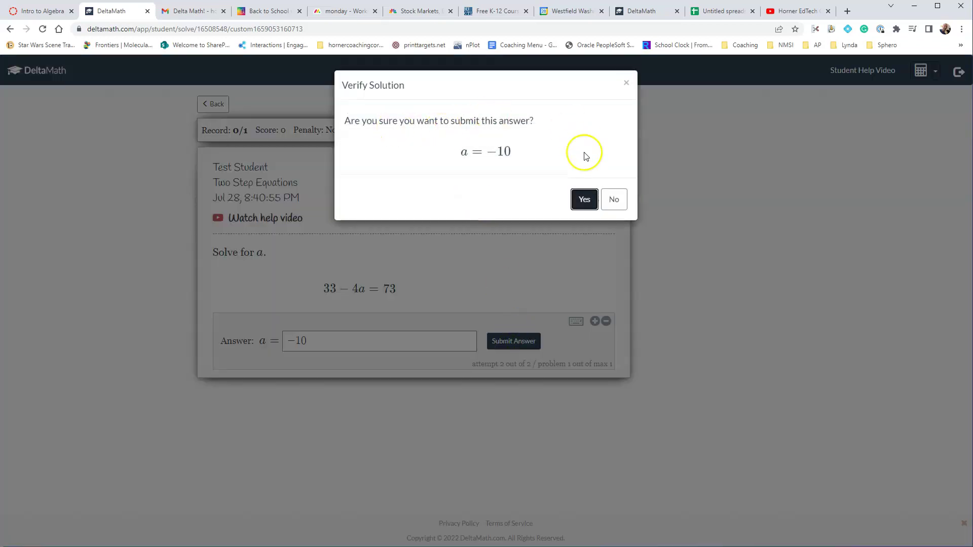
pyautogui.click(584, 198)
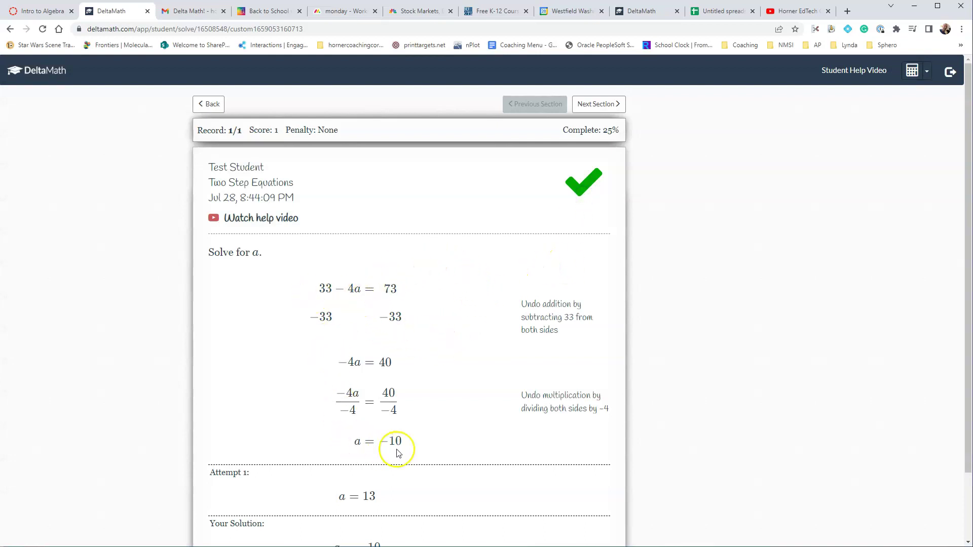
pyautogui.scroll(-2, 408, 439)
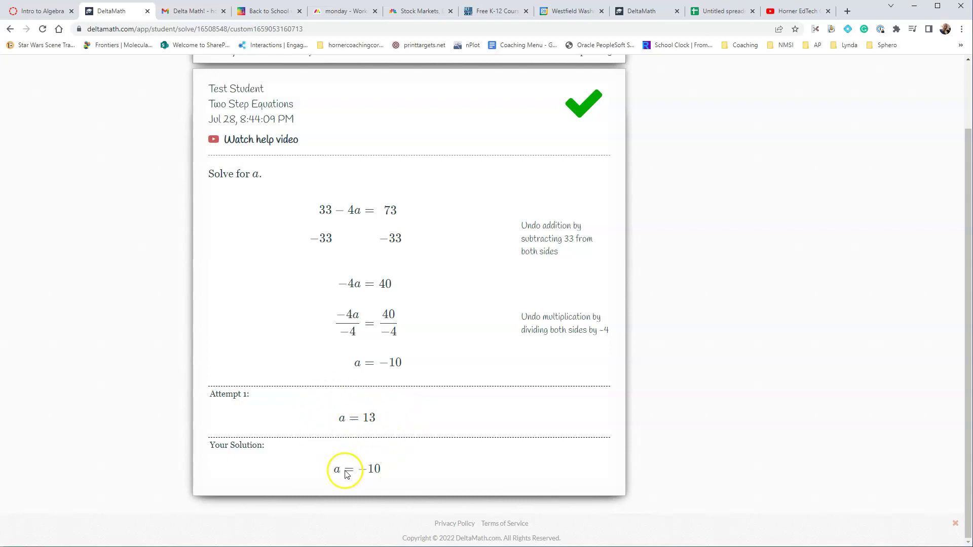
pyautogui.scroll(2, 437, 415)
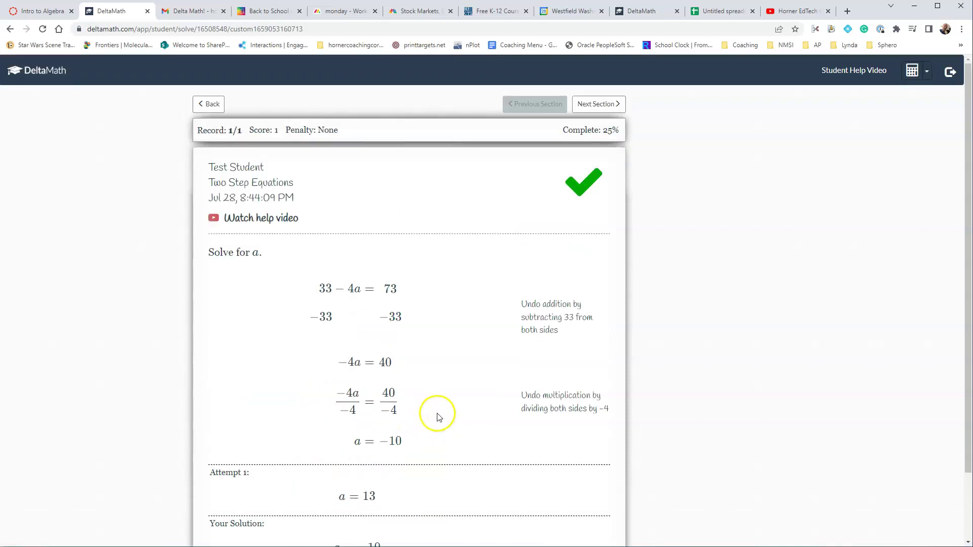
# Step: On the second problem, submit and confirm b = 1
pyautogui.click(599, 105)
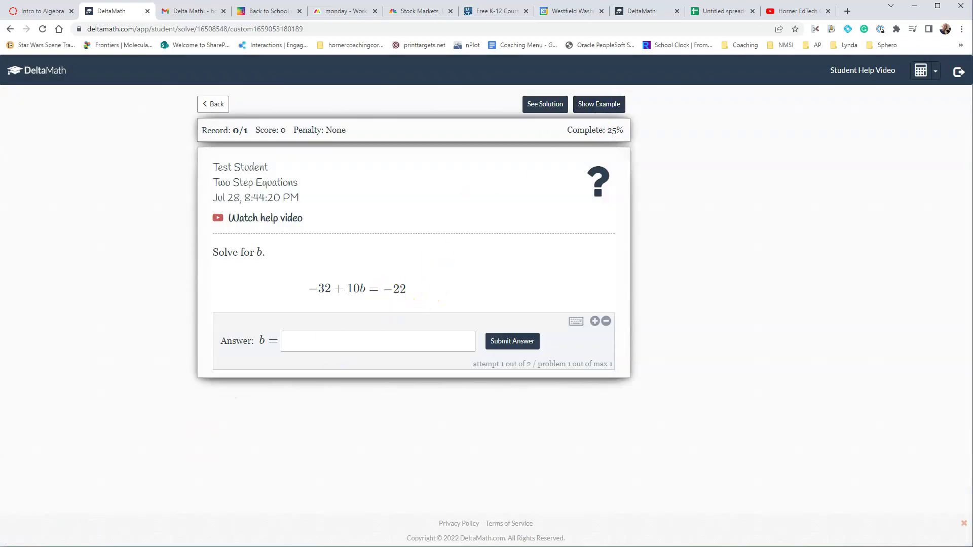
pyautogui.click(317, 341)
pyautogui.write('1')
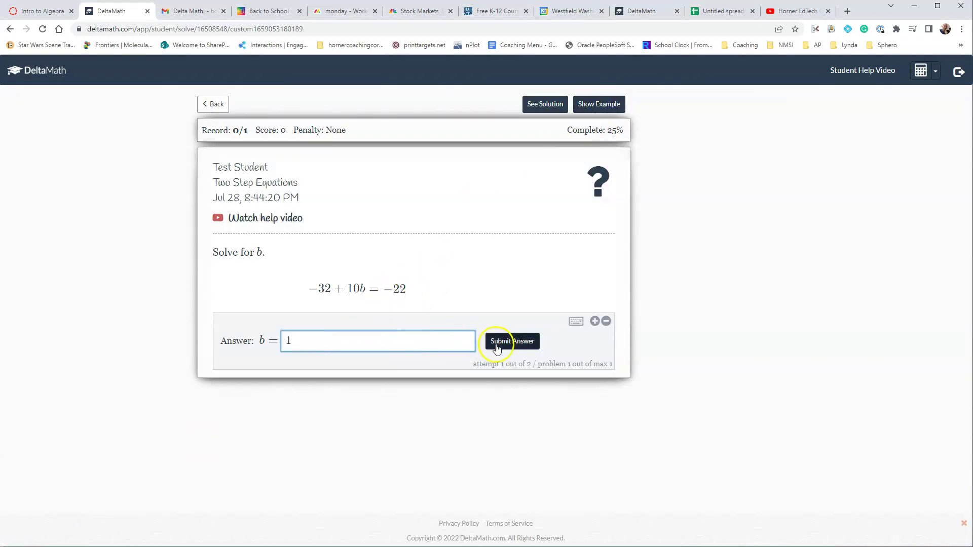
pyautogui.click(505, 342)
pyautogui.click(582, 198)
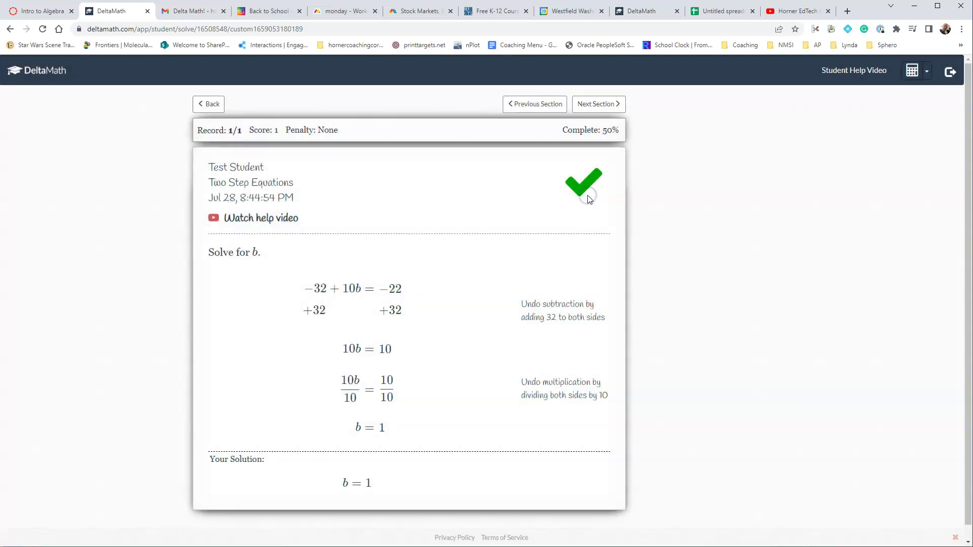
# Step: On the third problem, submit and confirm y = 55, then review the solution
pyautogui.click(587, 103)
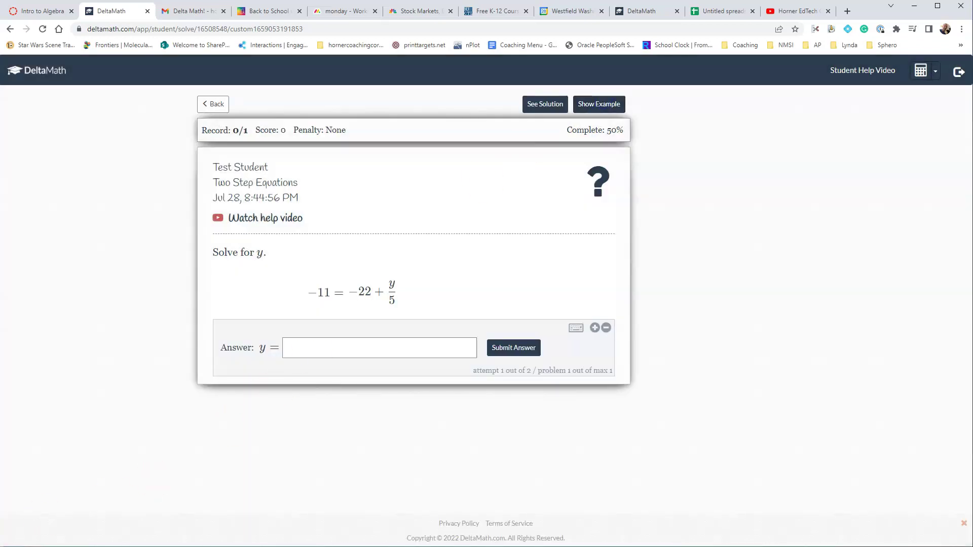
pyautogui.click(326, 345)
pyautogui.write('55')
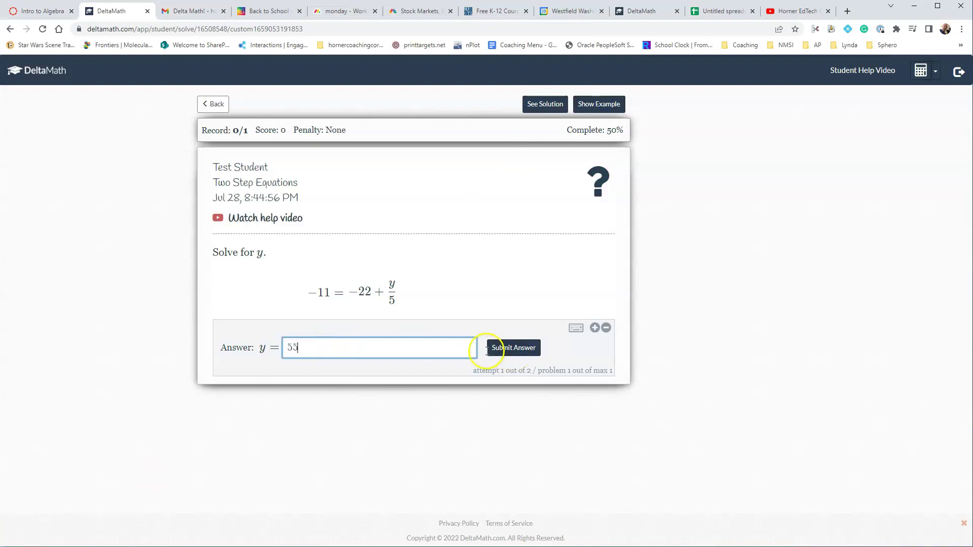
pyautogui.click(502, 349)
pyautogui.click(583, 199)
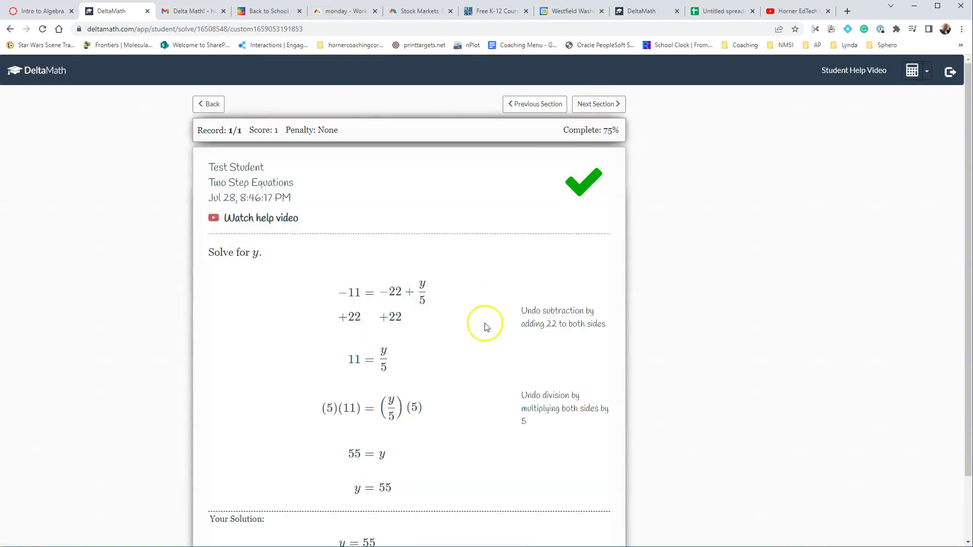
pyautogui.scroll(-2, 487, 327)
pyautogui.scroll(2, 487, 330)
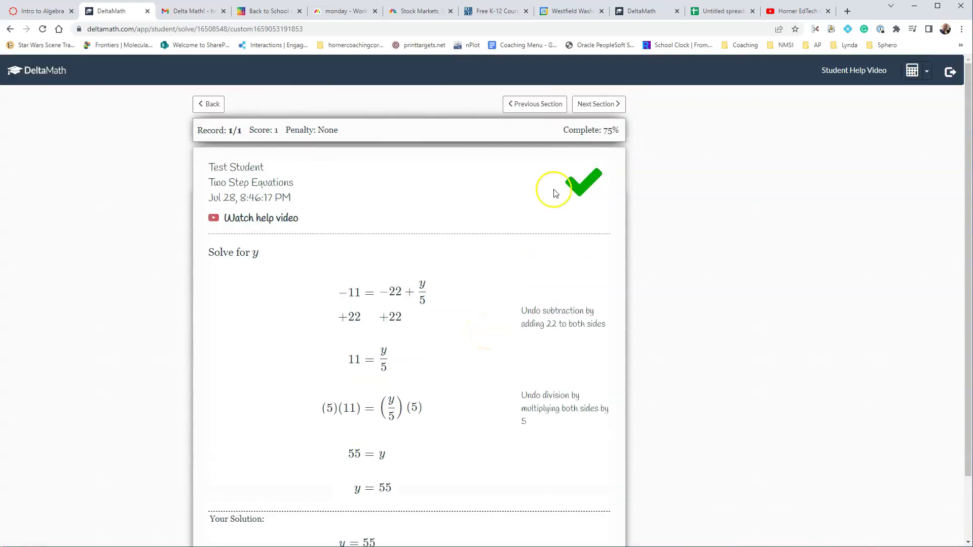
# Step: On the last problem, submit and confirm a = −44
pyautogui.click(600, 103)
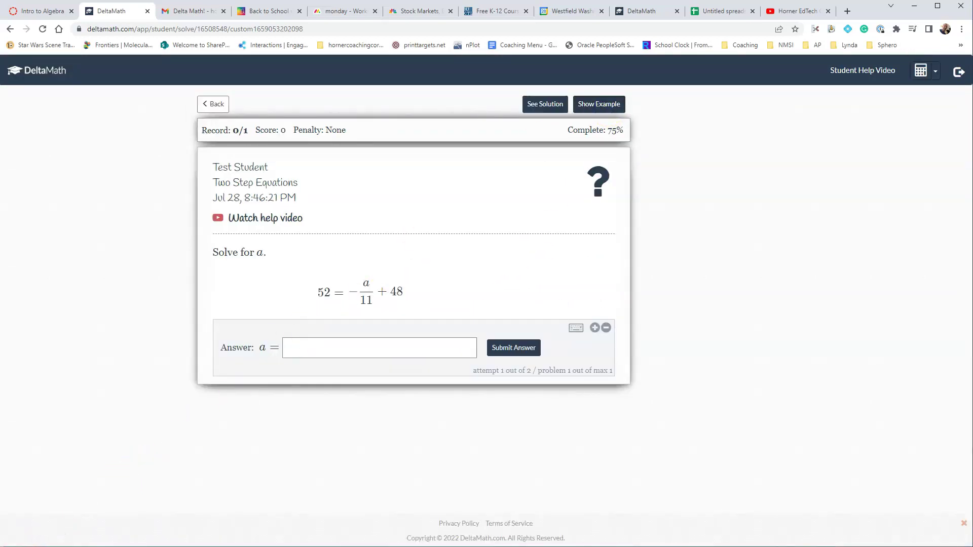
pyautogui.click(308, 348)
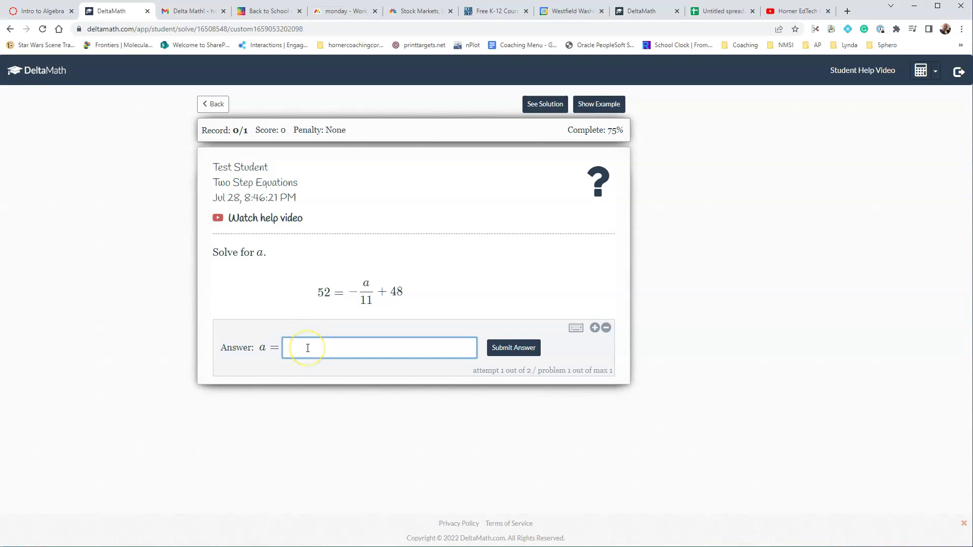
pyautogui.click(508, 348)
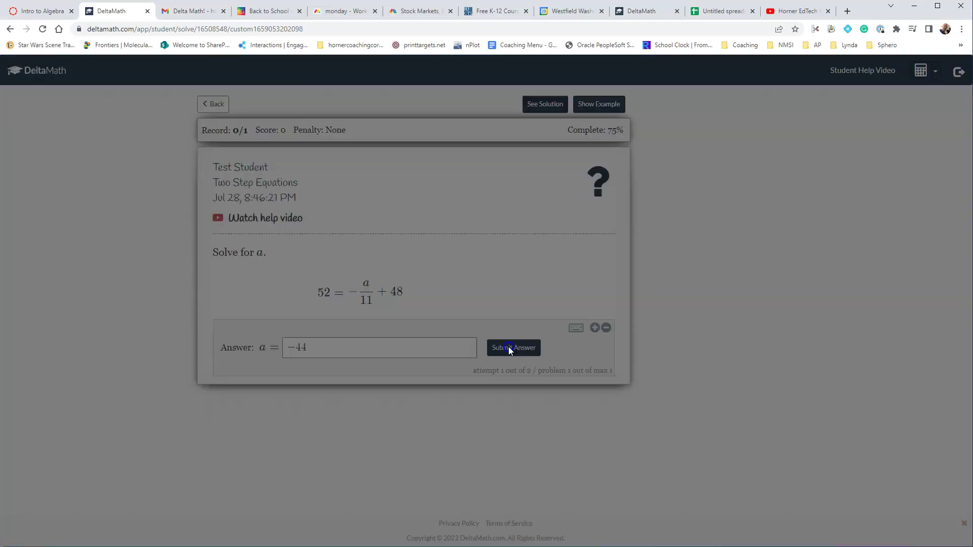
pyautogui.click(583, 195)
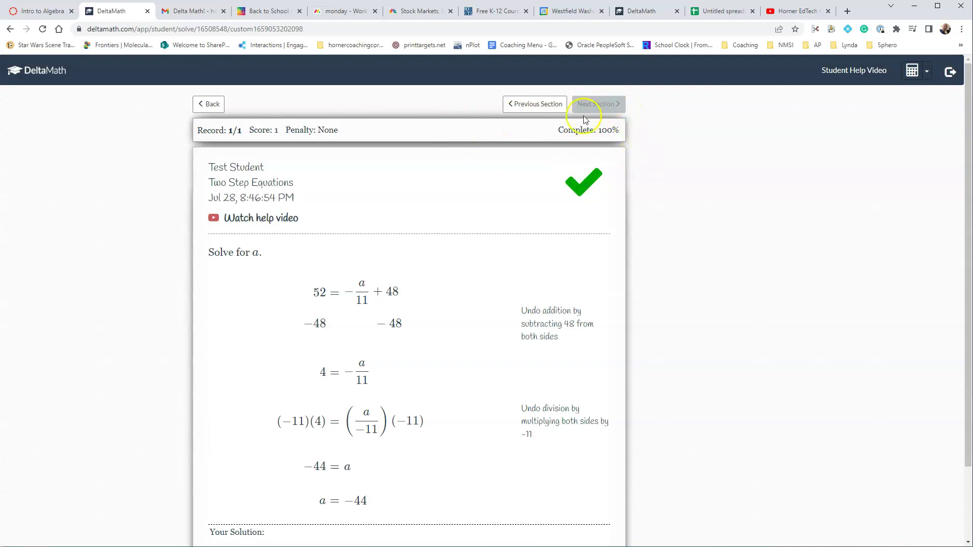
# Step: Step back through the solved problems and return to the Upcoming Assignments list
pyautogui.click(544, 105)
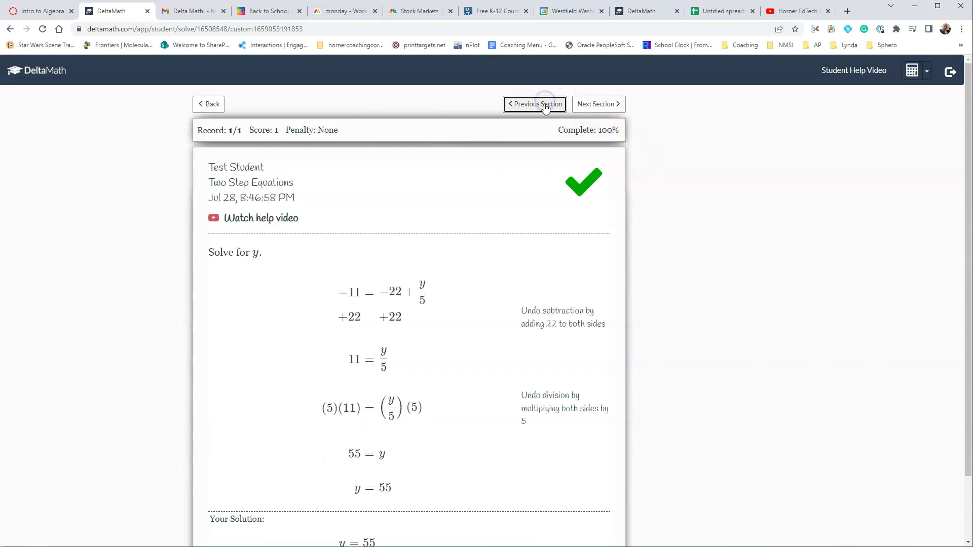
pyautogui.click(544, 105)
pyautogui.click(210, 104)
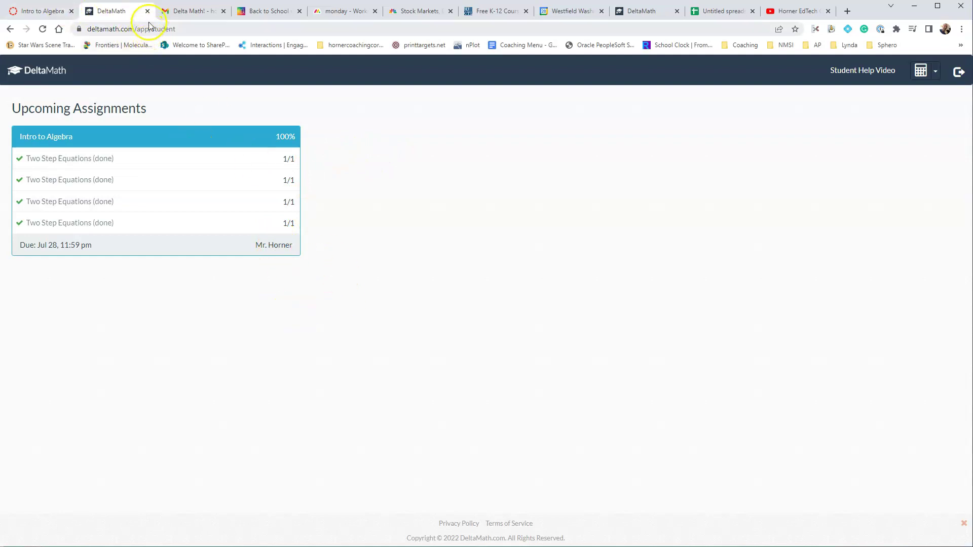
# Step: Log out of DeltaMath and reopen Intro to Algebra from Canvas Assignments
pyautogui.click(957, 72)
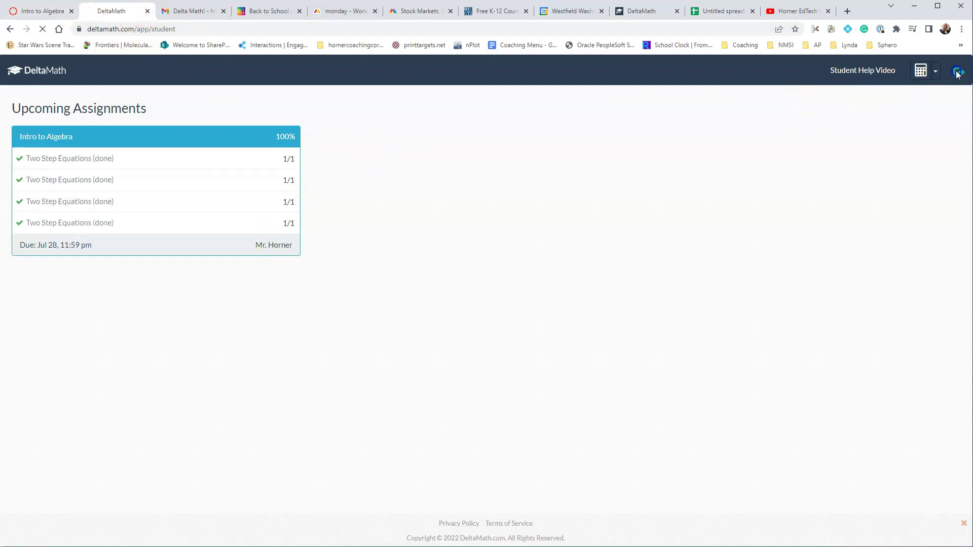
pyautogui.click(50, 11)
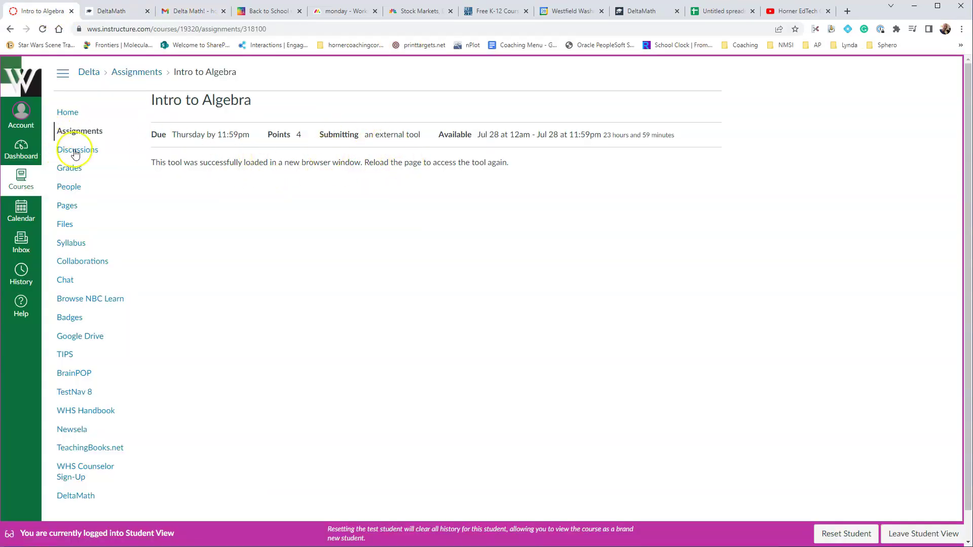
pyautogui.click(80, 132)
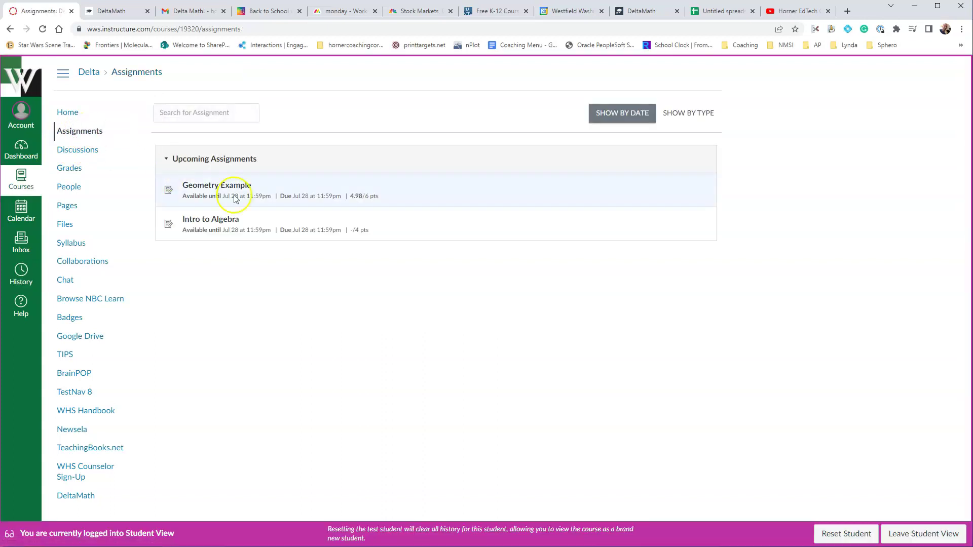
pyautogui.click(208, 220)
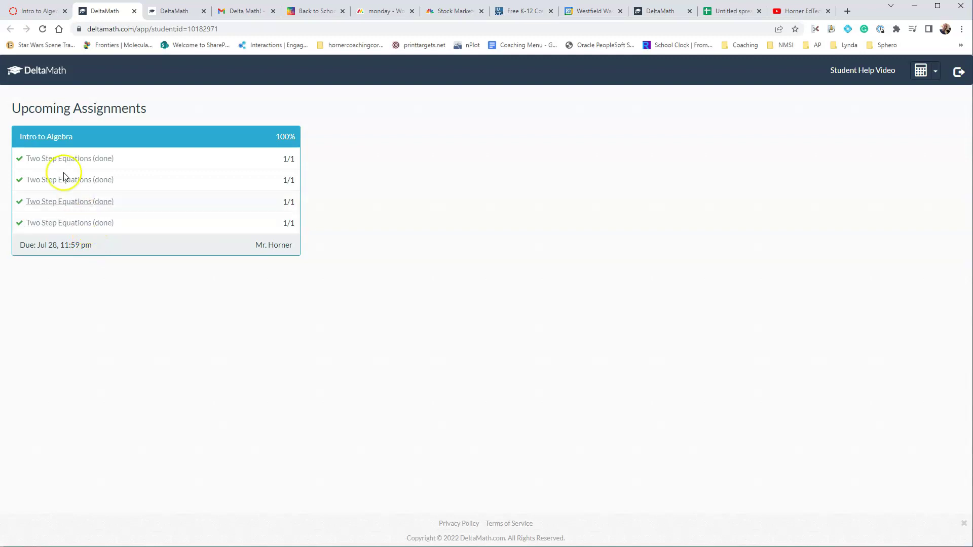
pyautogui.click(31, 13)
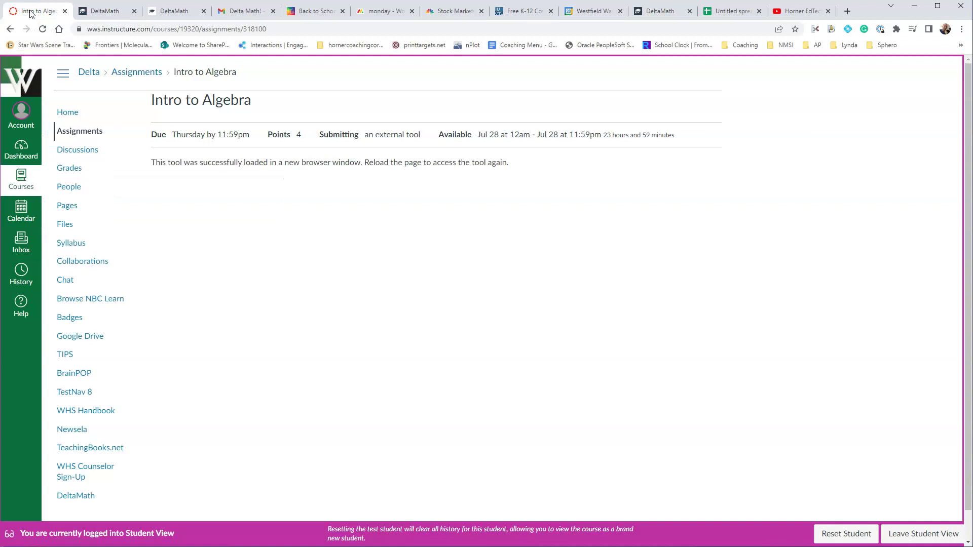